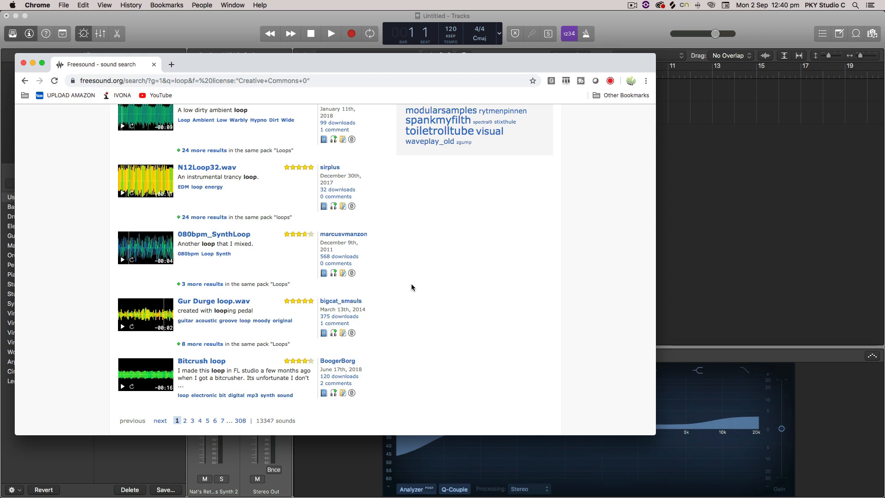
Download the Gur Durge loop.wav sound from its Freesound page and save it to the Desktop
click(199, 300)
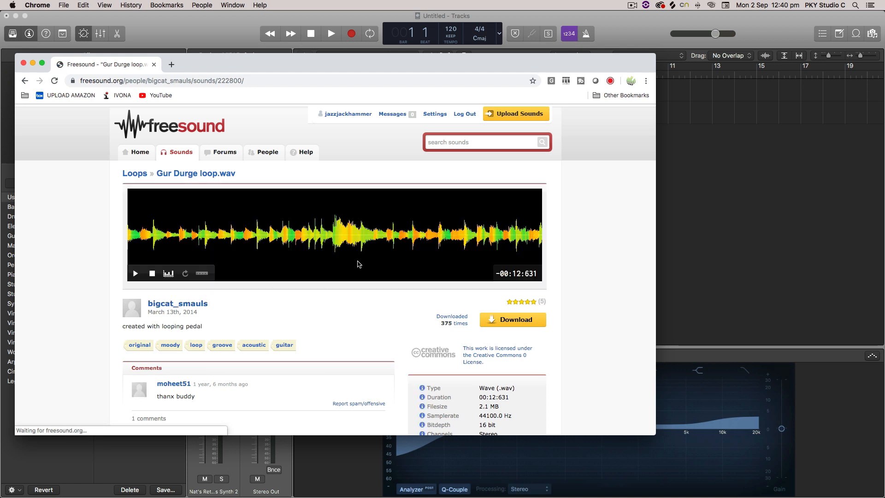
click(514, 321)
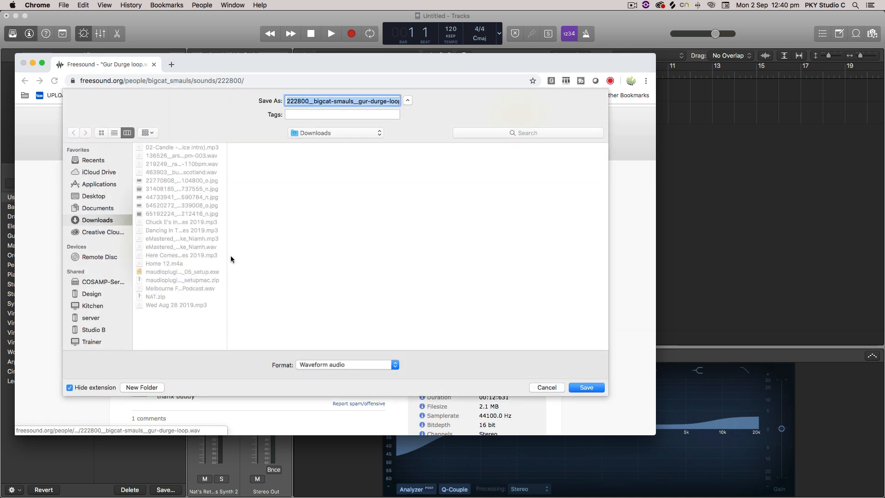
click(93, 196)
click(587, 388)
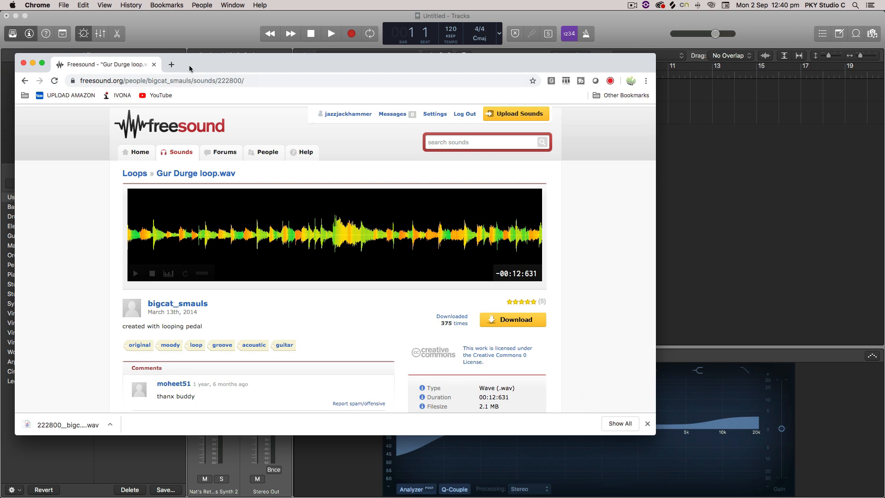
Switch to Logic Pro X and close the Musical Typing window
click(157, 21)
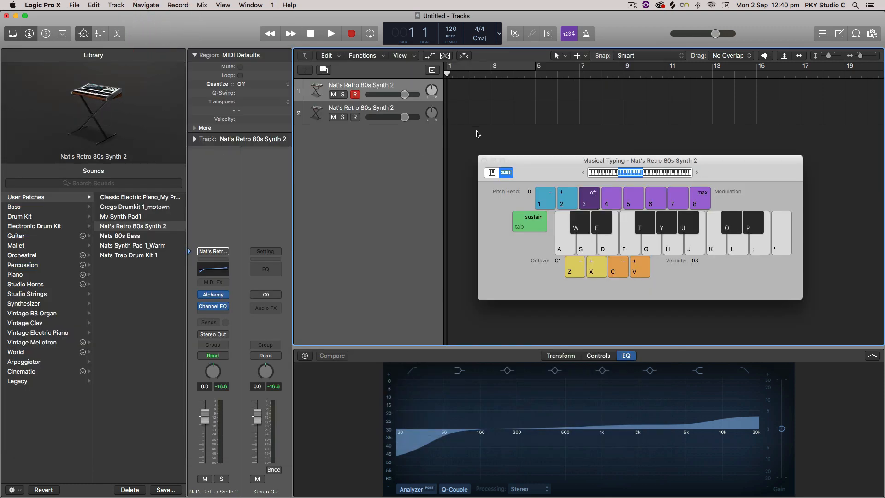
click(484, 161)
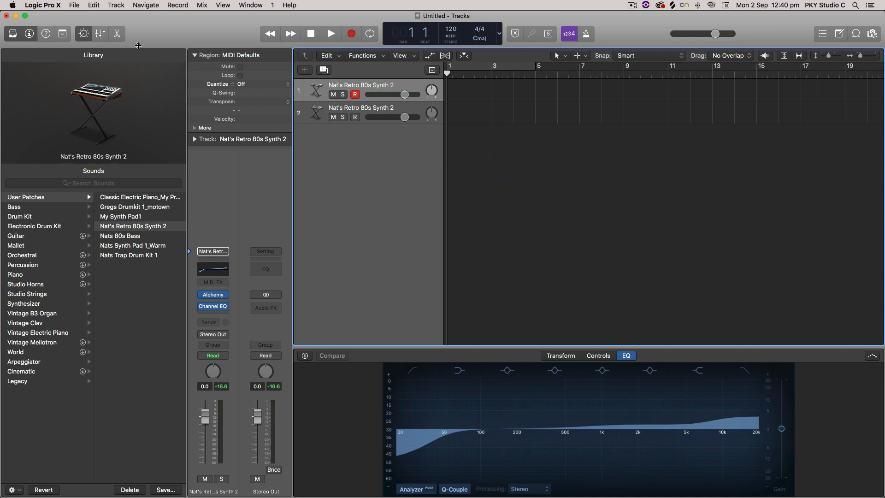
drag(160, 28, 159, 30)
Start a new project and close the current one
click(77, 6)
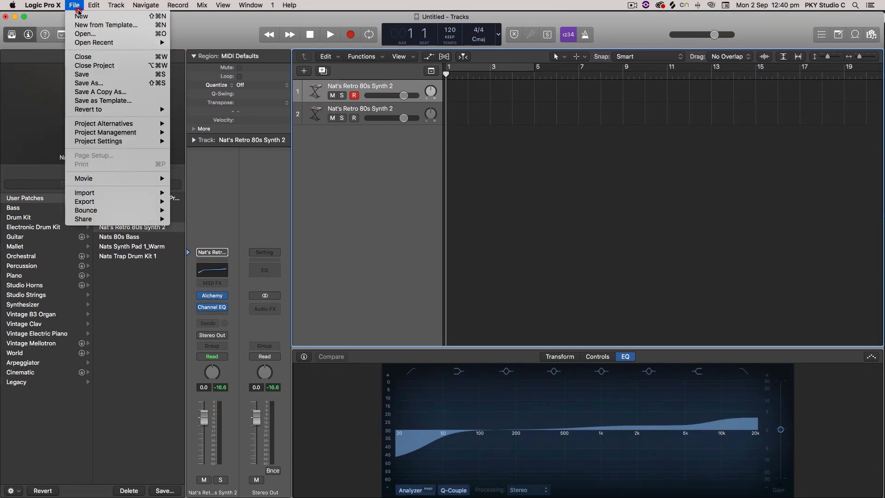
click(79, 16)
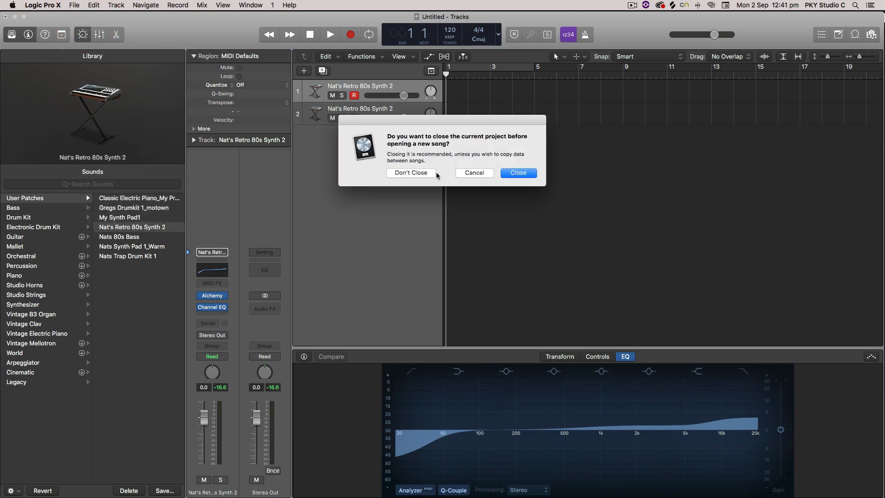
click(518, 173)
click(423, 174)
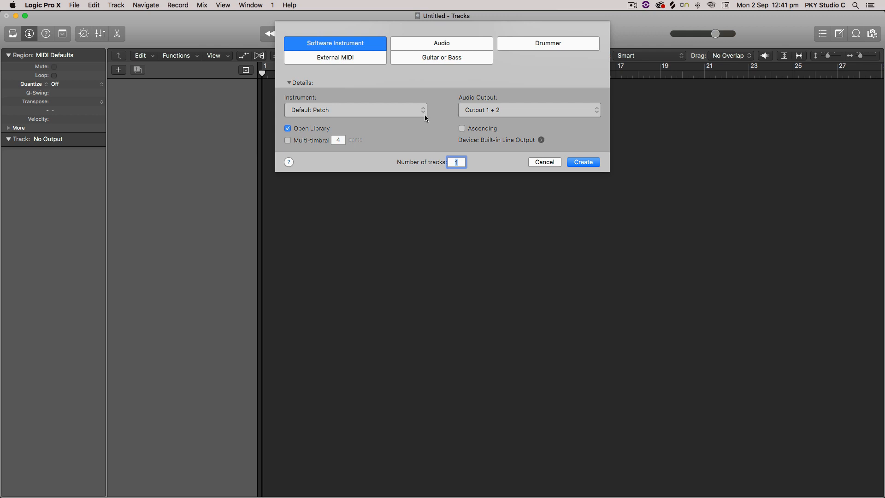
Create one audio track with Input 1 and Output 1 + 2, and make its track row slightly taller
click(440, 46)
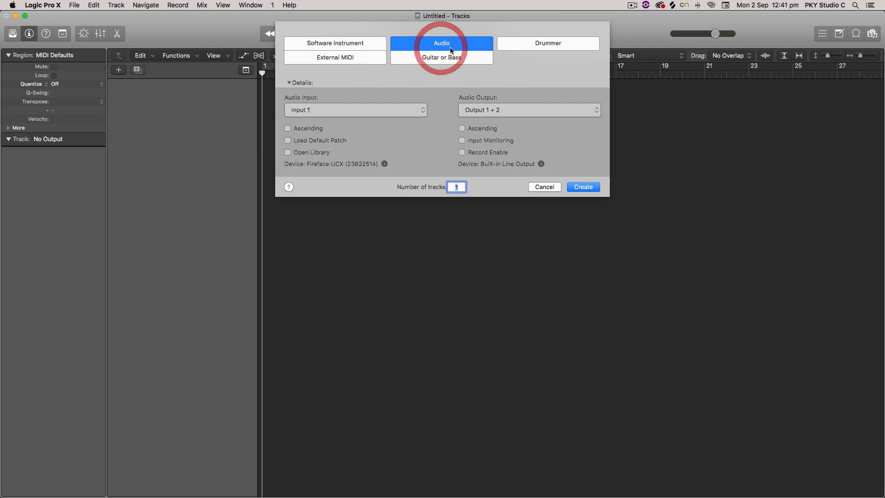
click(582, 187)
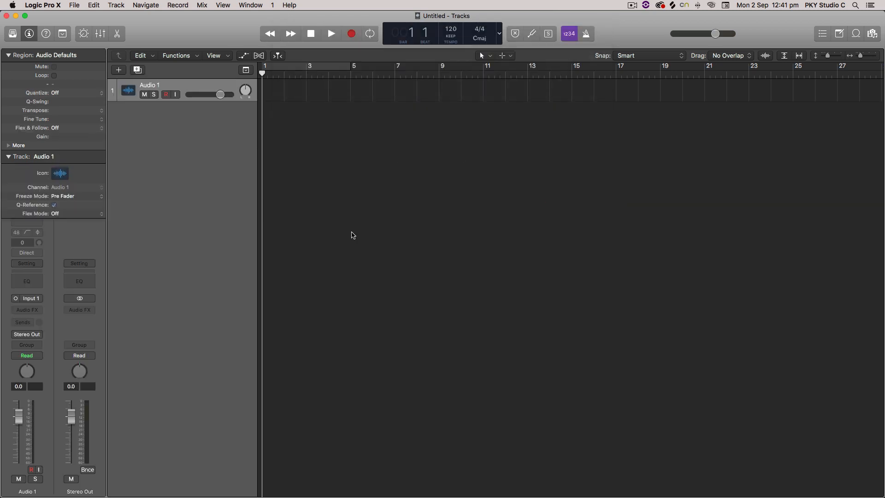
mouse_move(211, 100)
mouse_down()
mouse_move(214, 145)
mouse_move(226, 106)
mouse_up()
Add a software instrument track with the default patch below the audio track
click(119, 69)
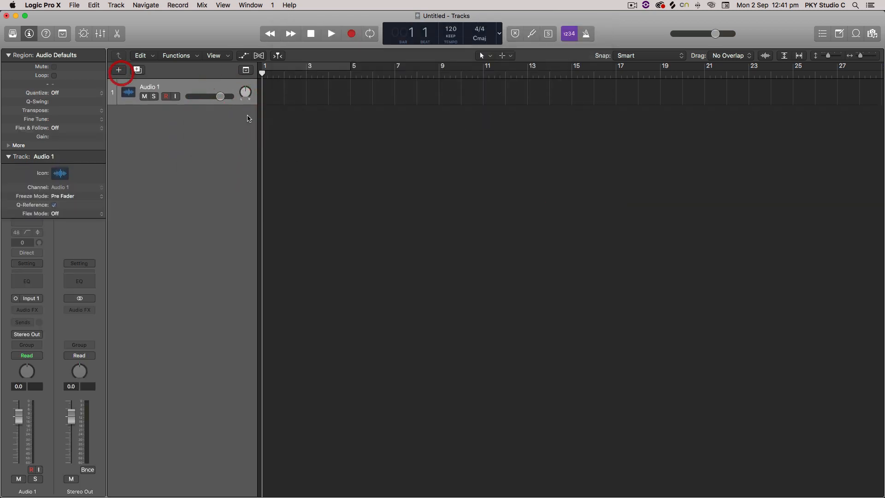
click(359, 43)
click(582, 162)
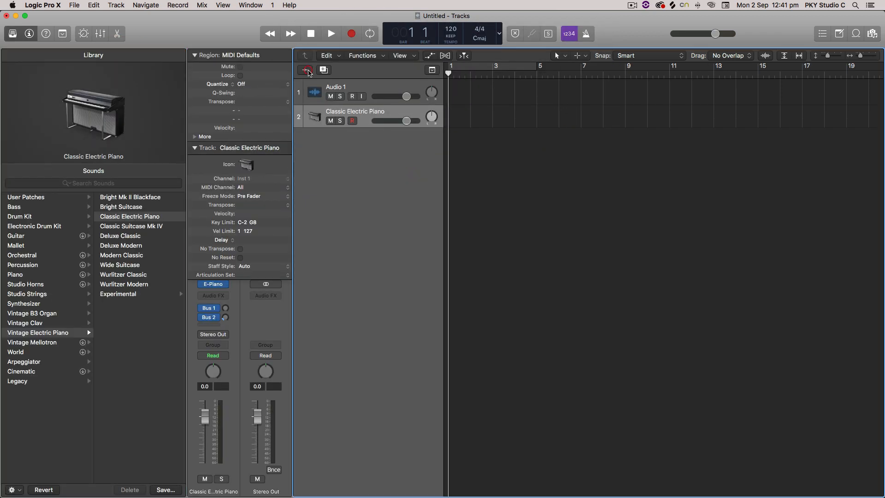
Add a Drummer track in the Rock genre
click(307, 70)
click(548, 45)
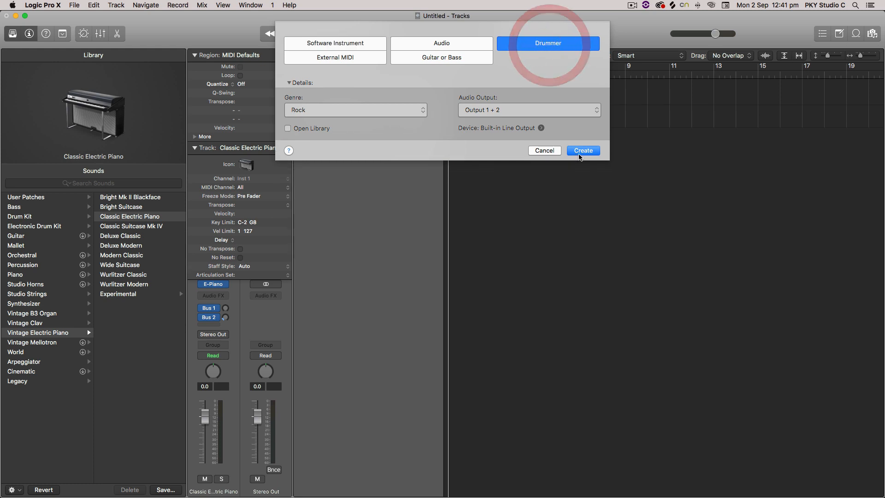
click(583, 161)
click(388, 191)
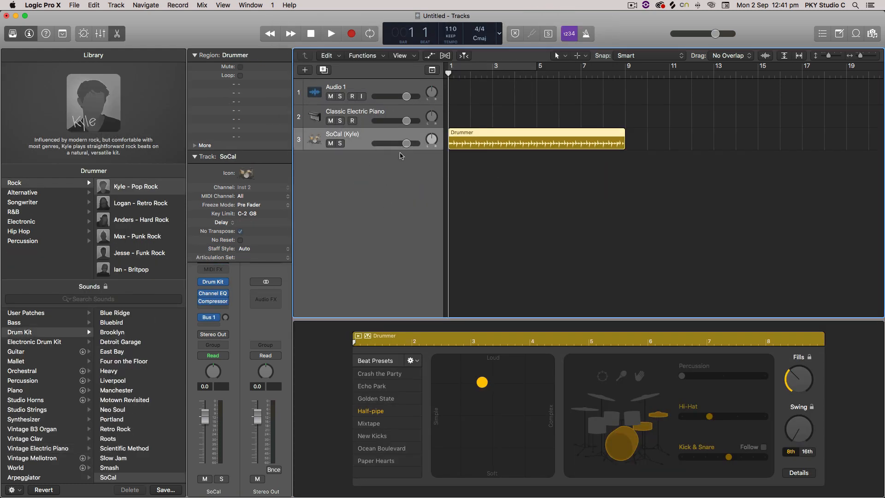
Add a second audio track with Input 1 below the Drummer track
click(310, 72)
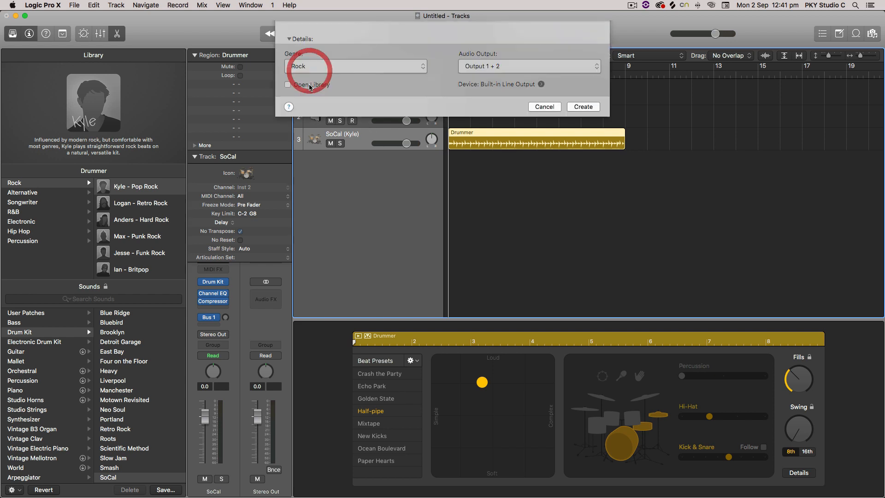
click(443, 46)
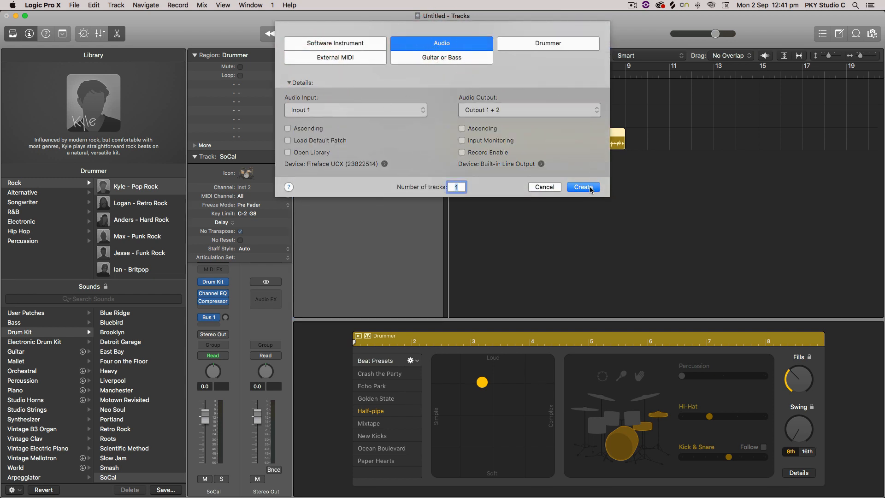
click(583, 186)
click(394, 161)
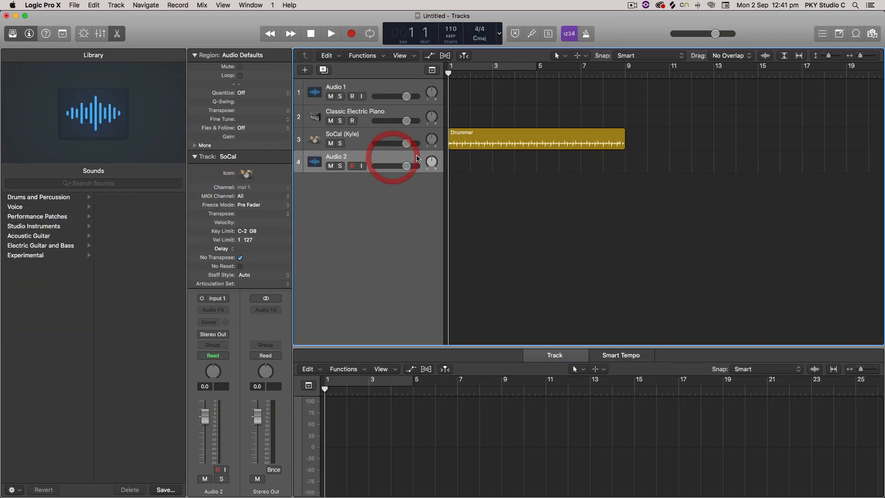
Import the audio file 222800__bigcat-smauls__gur-durge-loop.wav from the Desktop onto the Audio 2 track at bar 1
drag(551, 73, 447, 74)
click(74, 5)
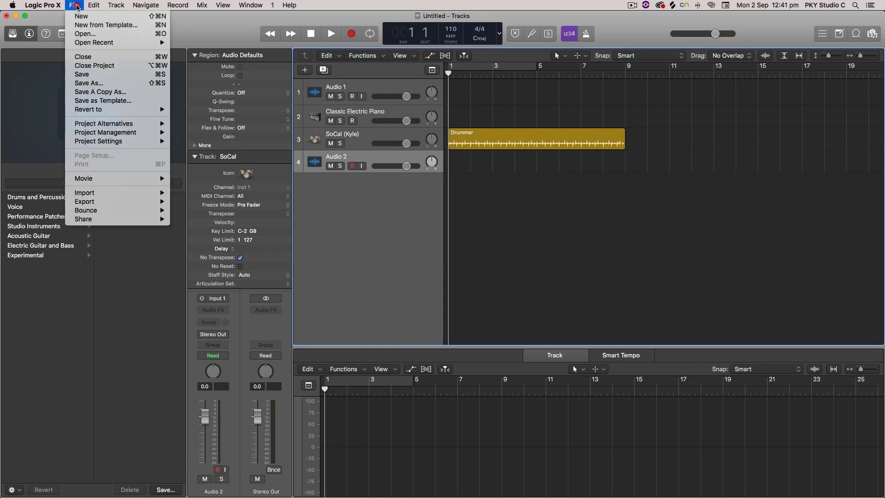
mouse_move(99, 199)
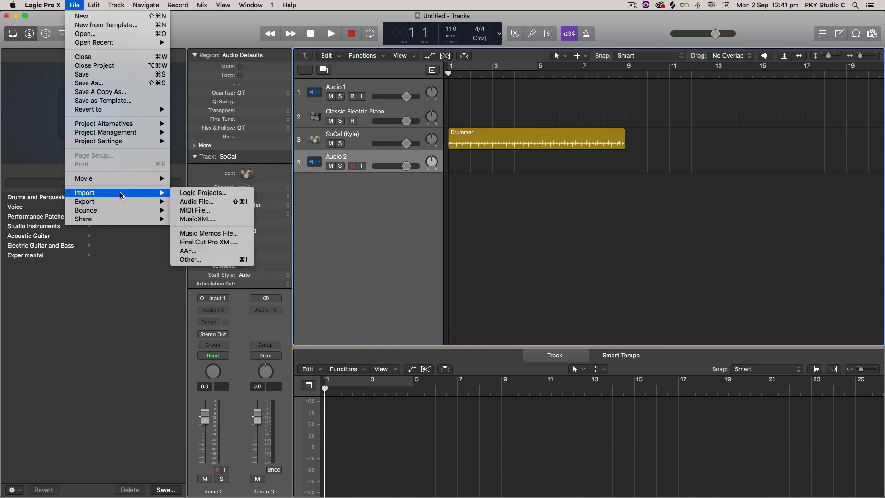
click(198, 201)
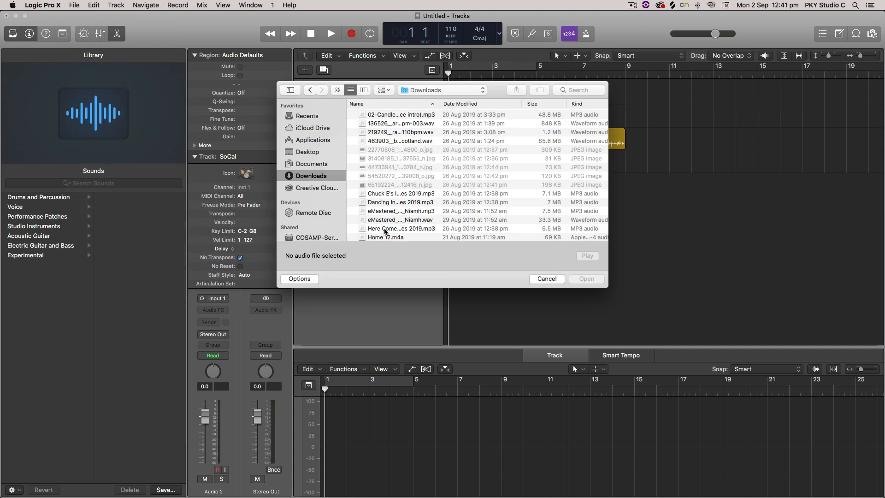
click(310, 152)
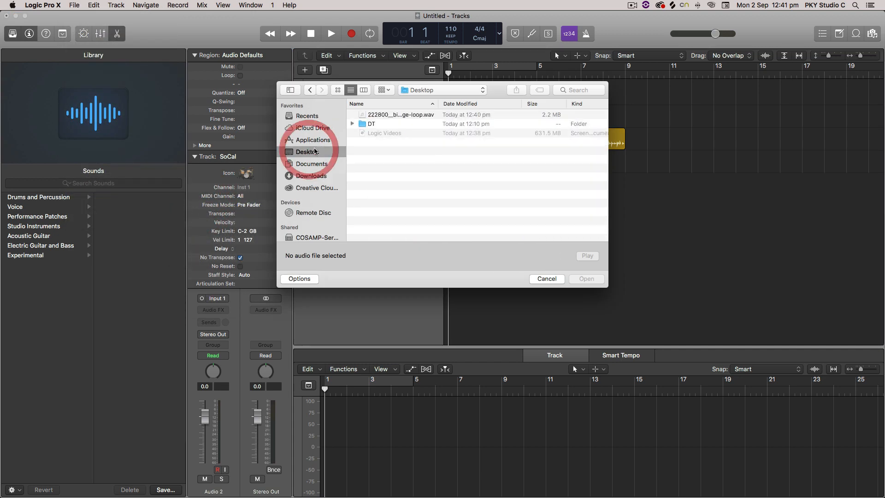
click(405, 115)
drag(436, 106, 512, 106)
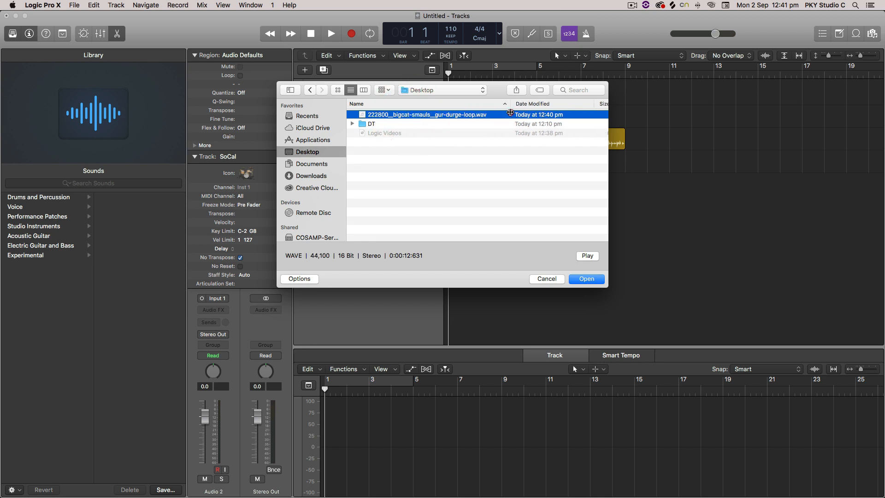
click(597, 282)
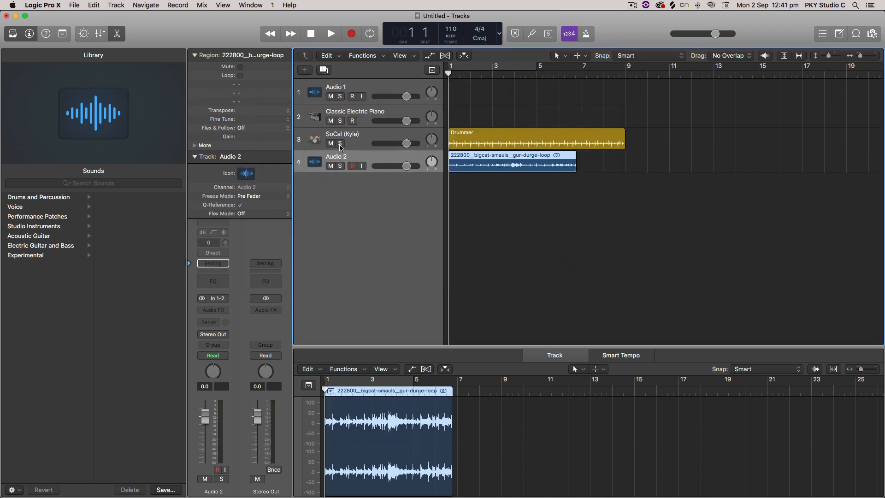
Mute the SoCal, Classic Electric Piano and Audio 1 tracks, and play the imported loop on its own
click(330, 144)
click(331, 120)
click(330, 96)
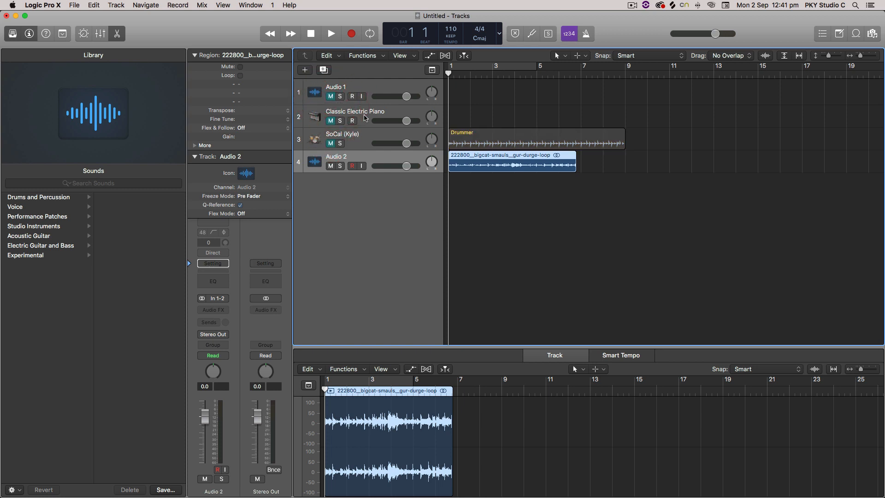
key(space)
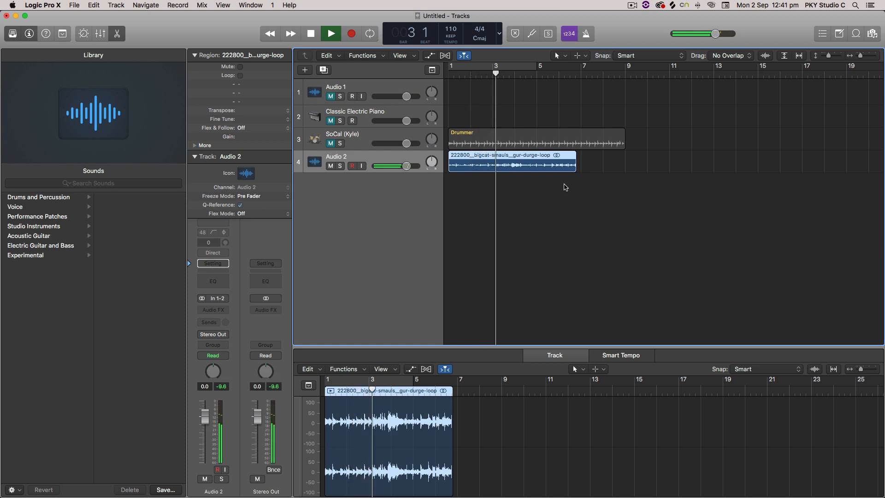
key(space)
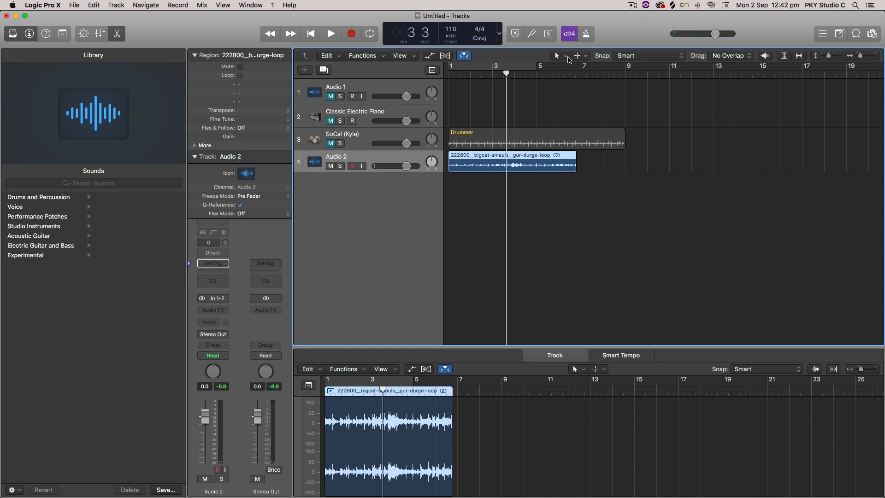
Set the project tempo to 76 BPM and turn on the metronome
drag(450, 31, 447, 93)
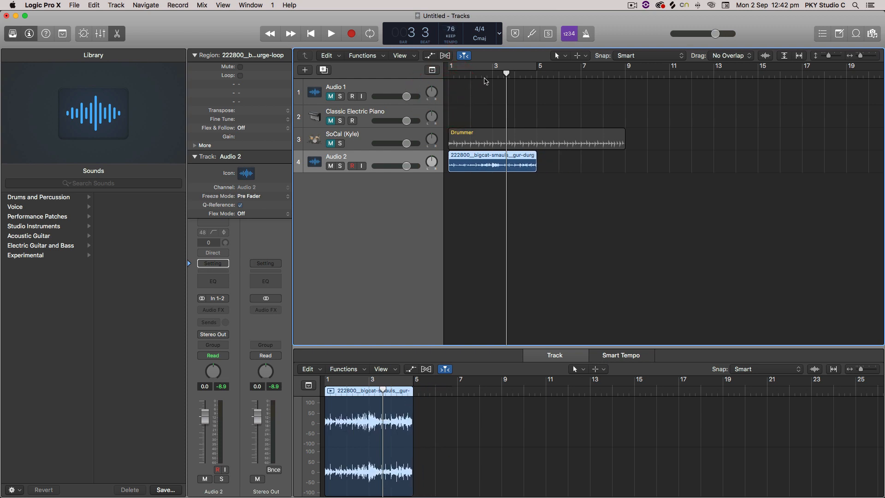
click(586, 34)
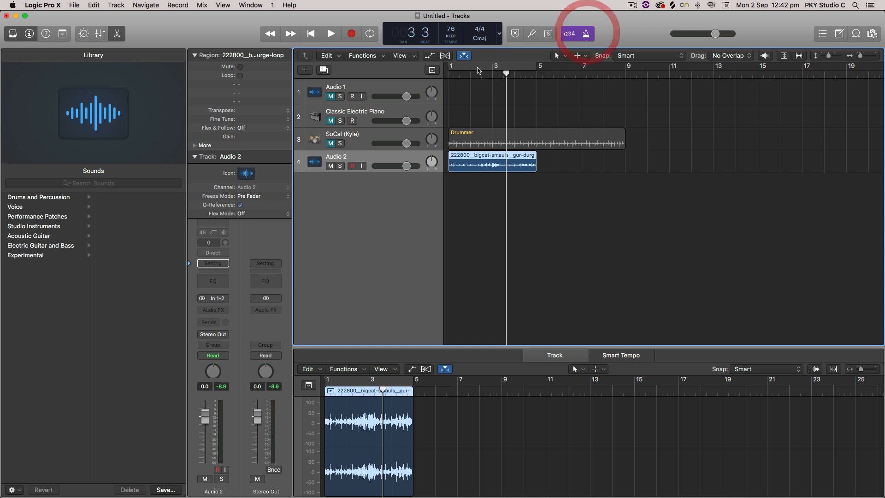
Play the loop from bar 1 against the metronome, stop, and return the playhead to the start
drag(506, 74, 454, 74)
key(space)
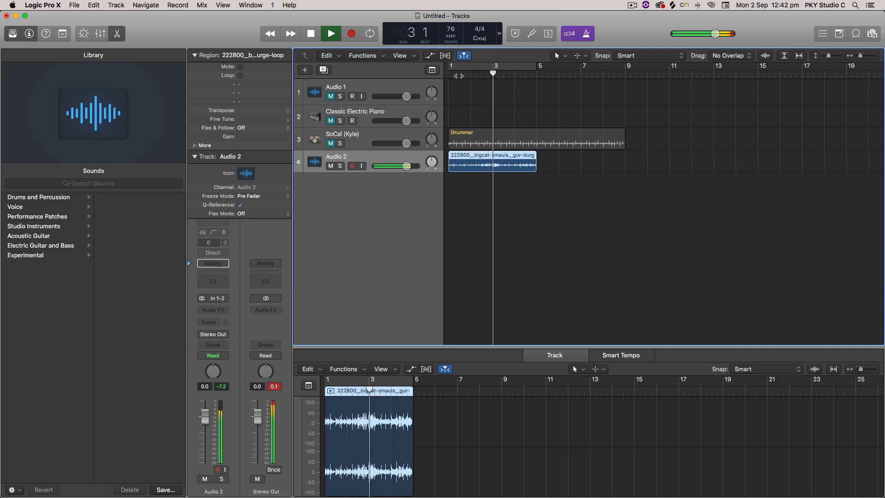
key(space)
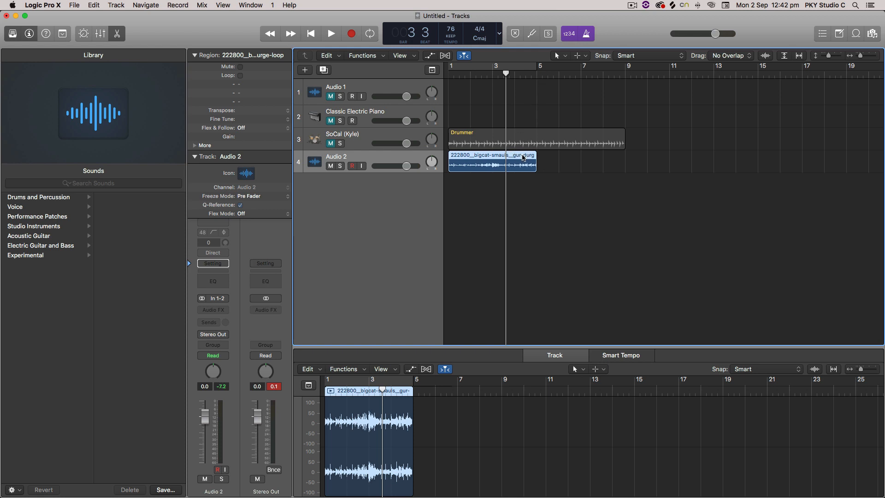
drag(505, 82, 436, 79)
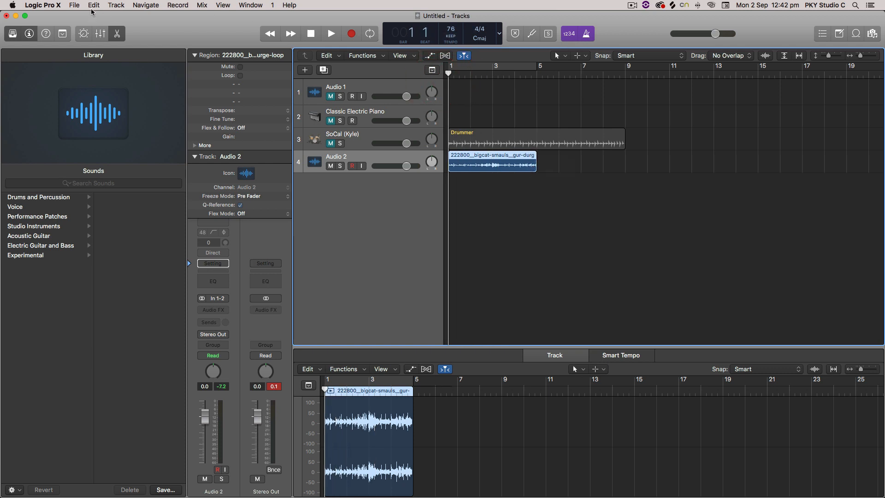
click(76, 8)
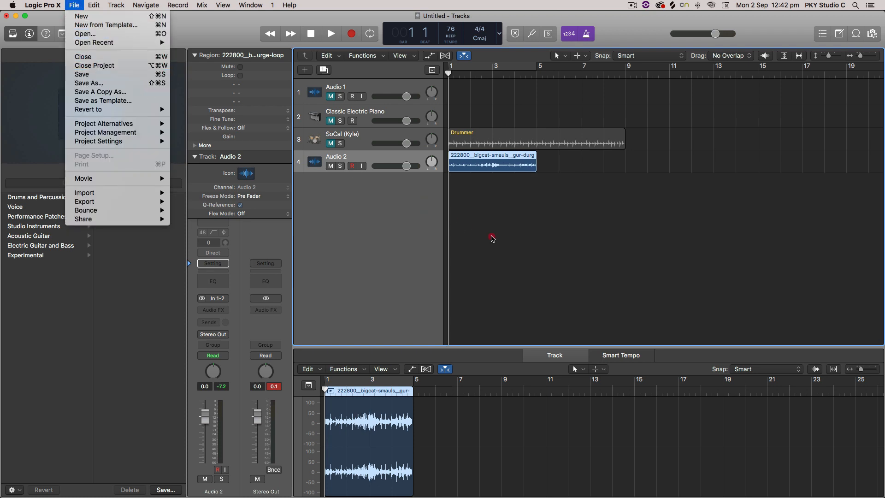
click(502, 220)
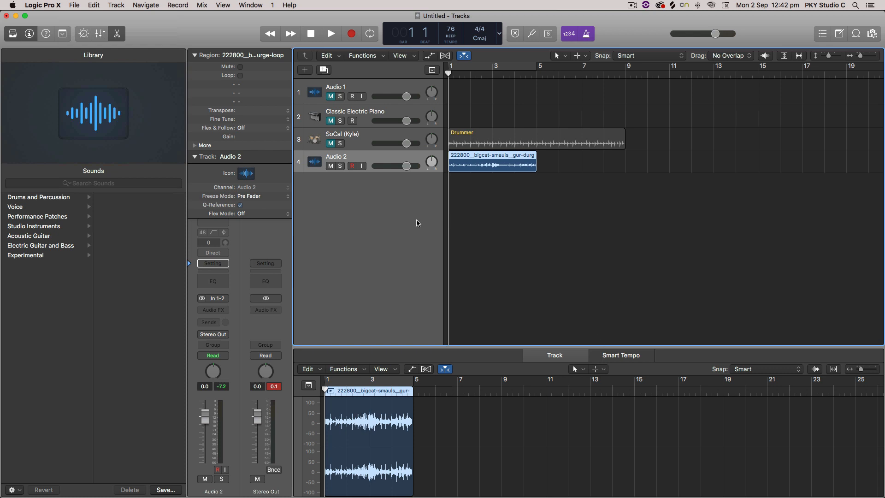
Unmute and solo the SoCal drummer track, and play it from the start
click(330, 144)
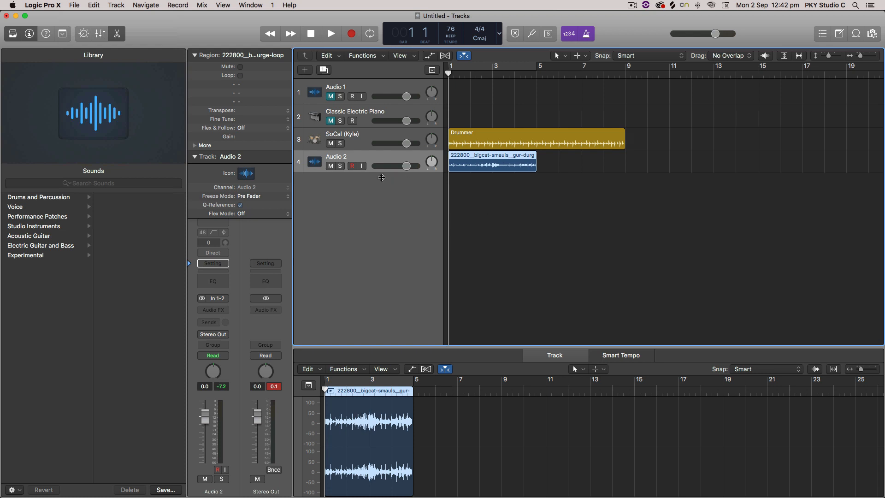
click(340, 144)
key(space)
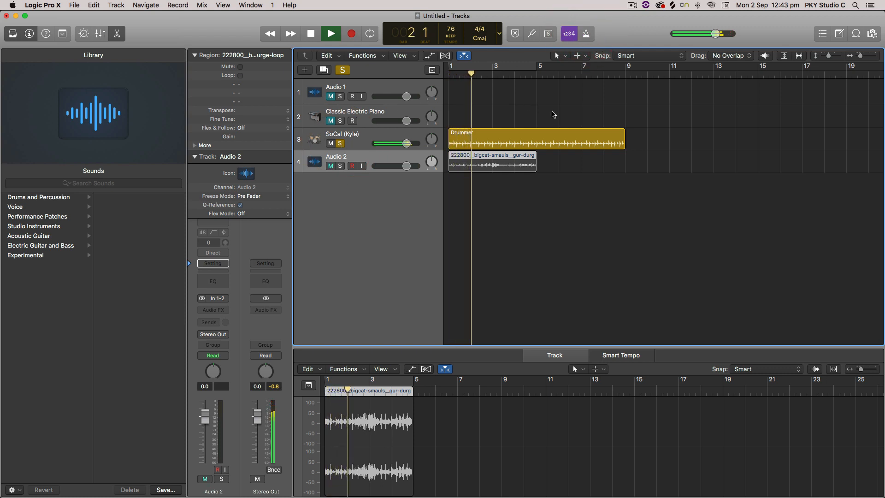
Stop playback, unsolo the SoCal track, and show the Groove Track component in the track headers
key(space)
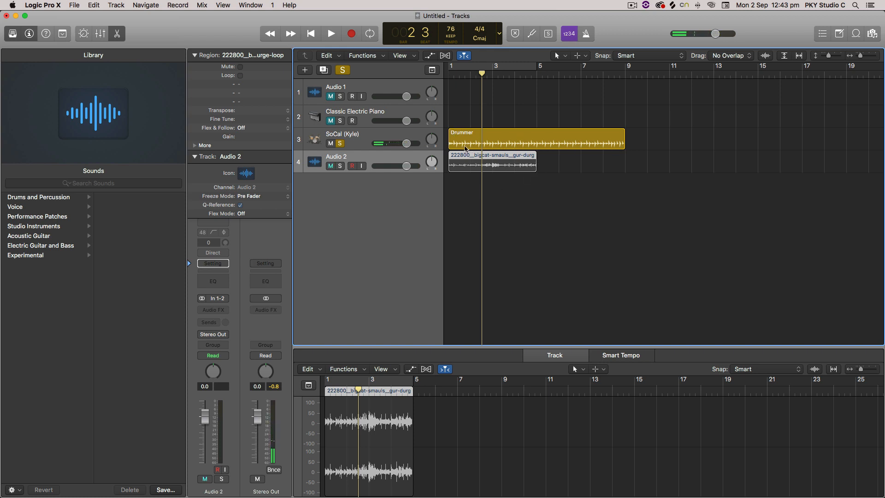
click(340, 143)
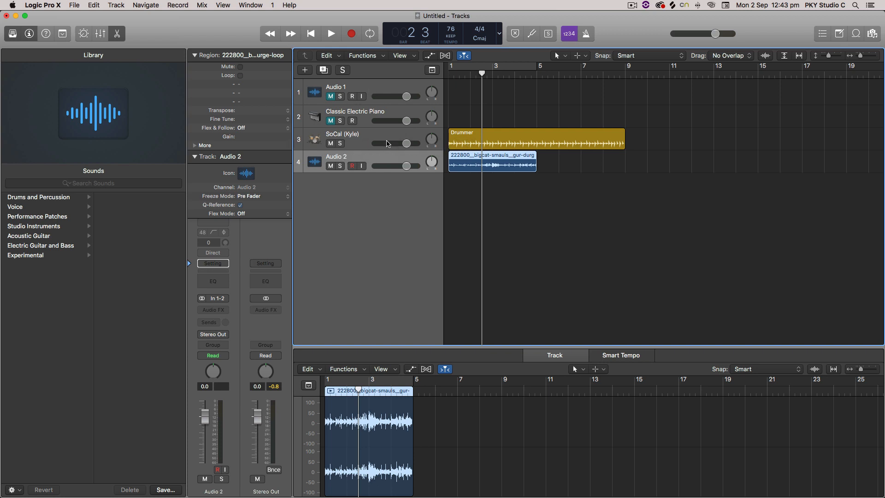
right_click(372, 138)
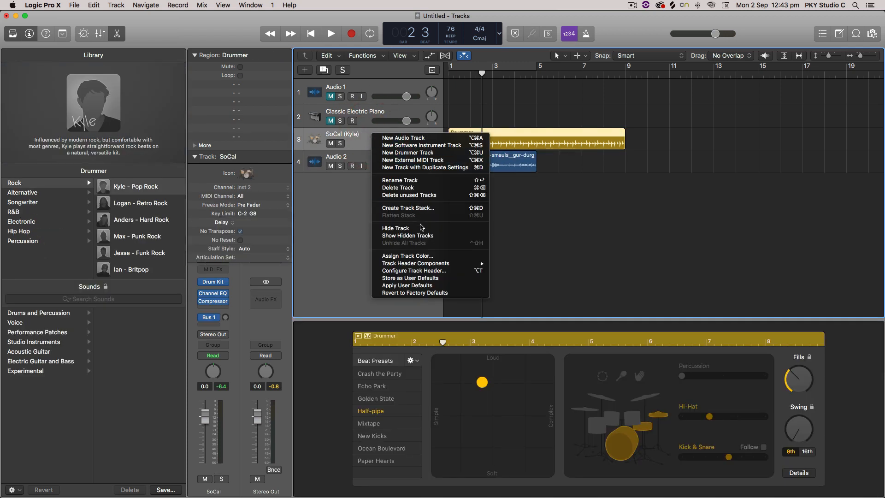
mouse_move(387, 267)
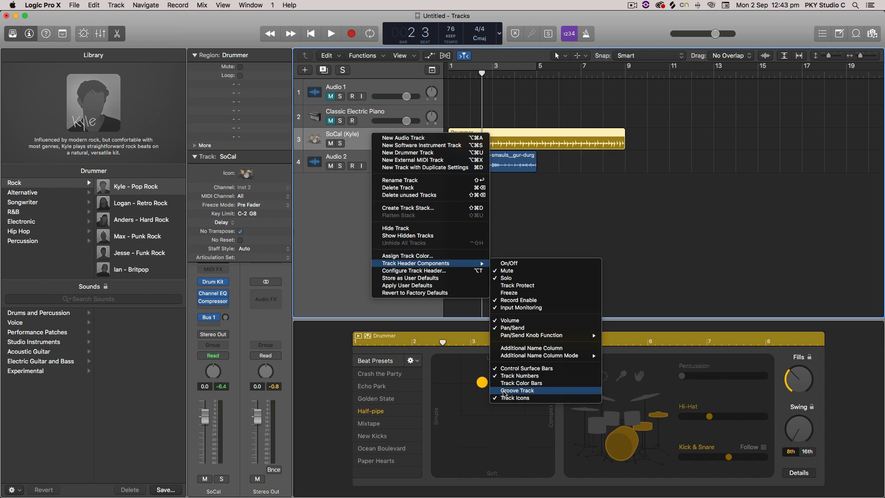
click(529, 393)
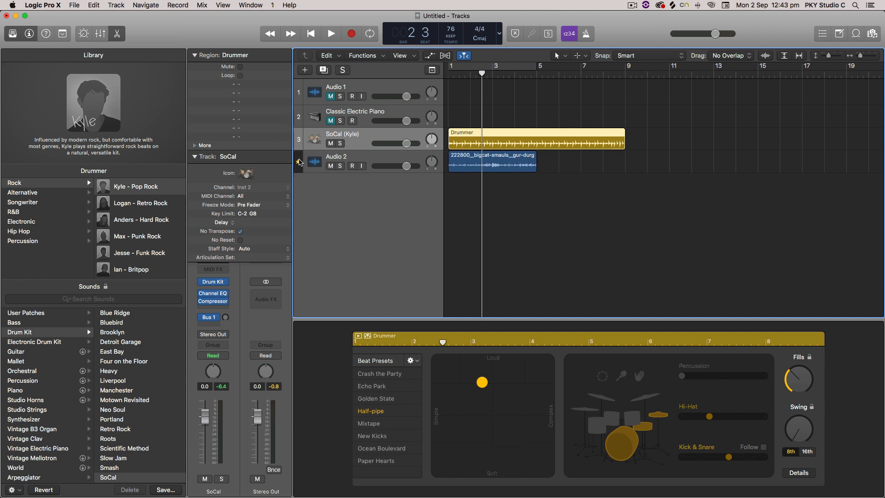
Make SoCal the groove track and set Audio 2 to match its groove
mouse_move(297, 144)
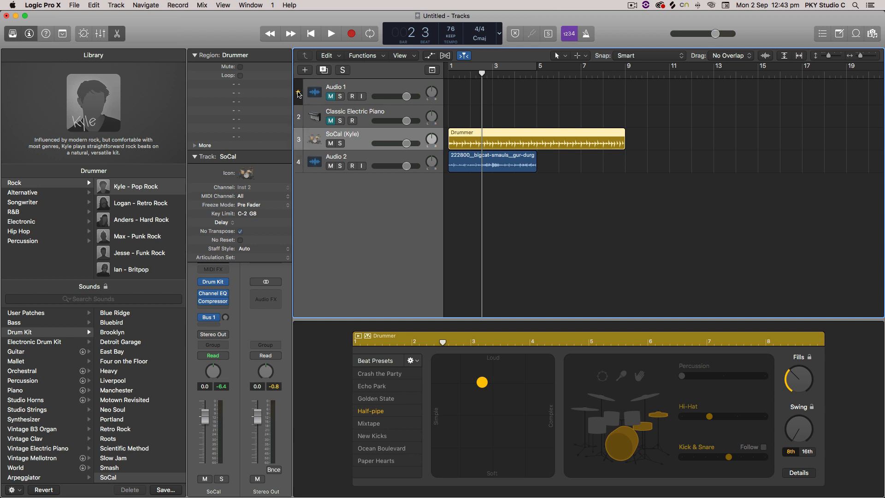
click(299, 141)
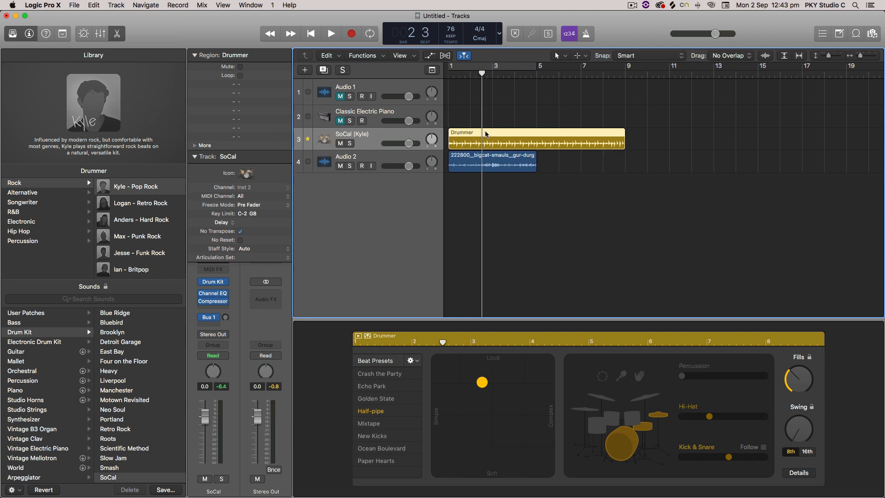
click(307, 162)
Select the loop region and switch Audio 2's groove matching off and back on to compare its waveform
click(463, 157)
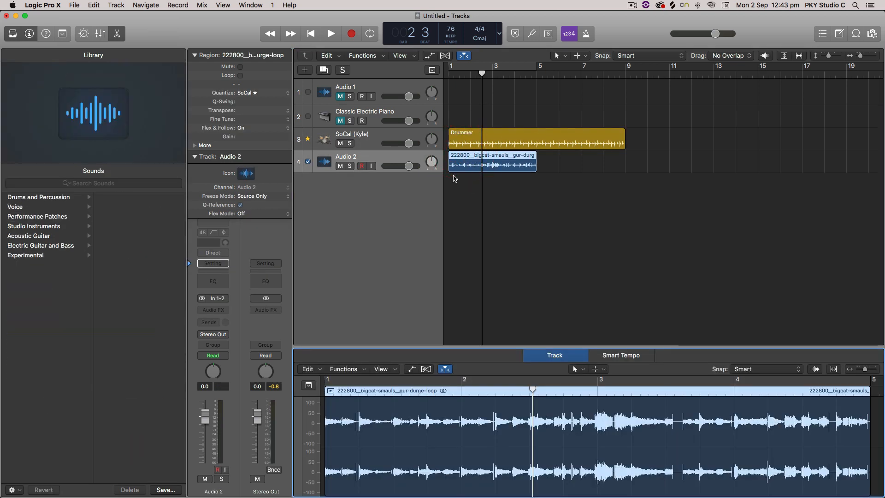
click(308, 163)
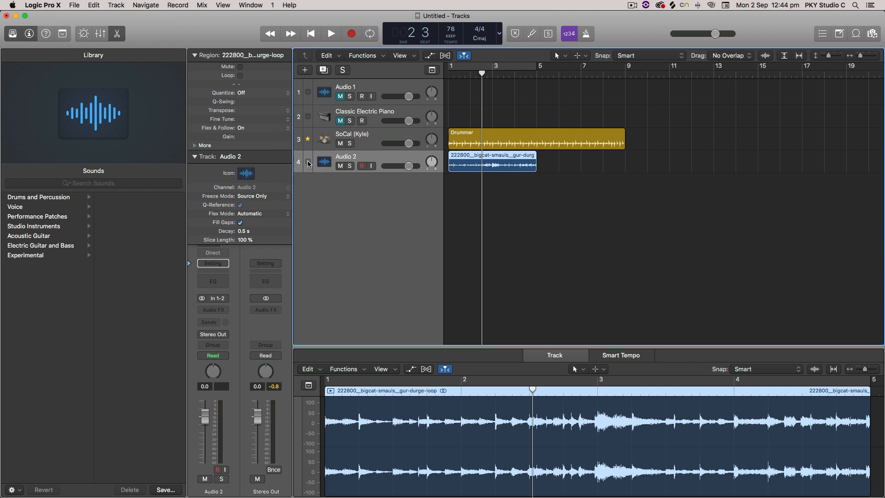
click(308, 163)
click(308, 163)
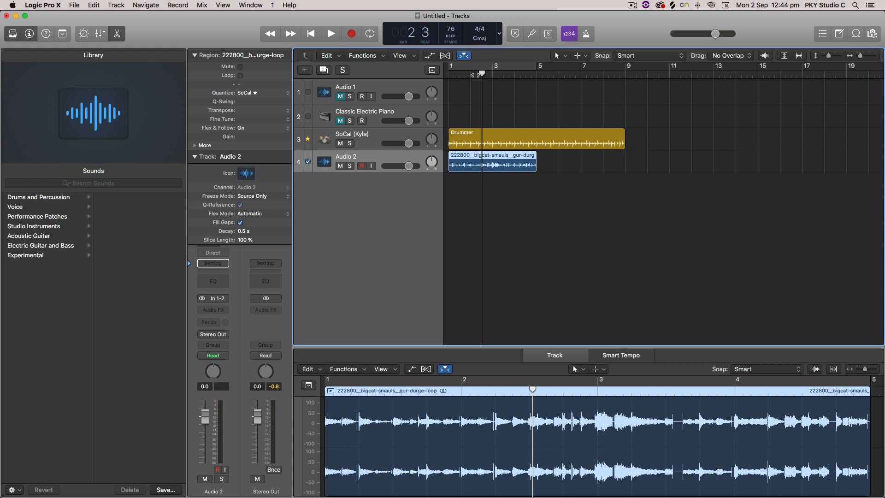
Lower the SoCal track's volume to about -4.1 dB and play the drums and loop together from bar 1
click(446, 74)
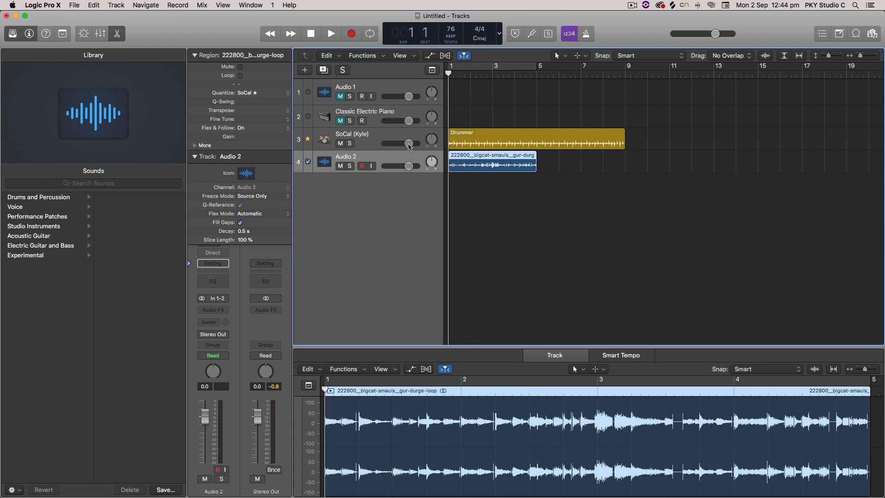
drag(408, 145, 390, 145)
key(space)
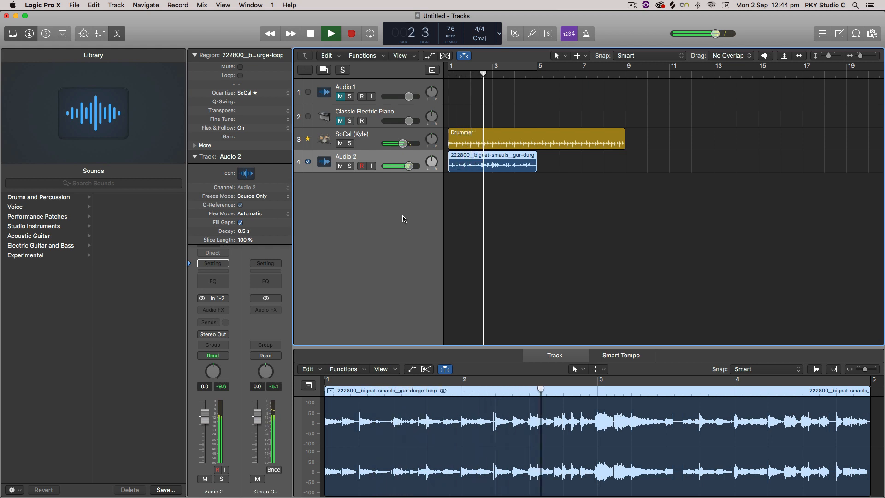
key(space)
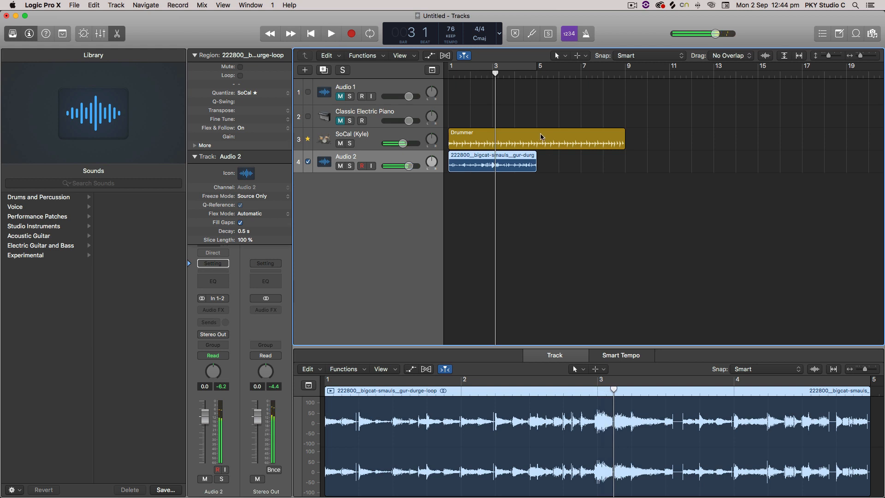
Change the SoCal drummer's groove by raising the fills, hi-hat and swing settings and lowering the kick and snare setting
click(411, 137)
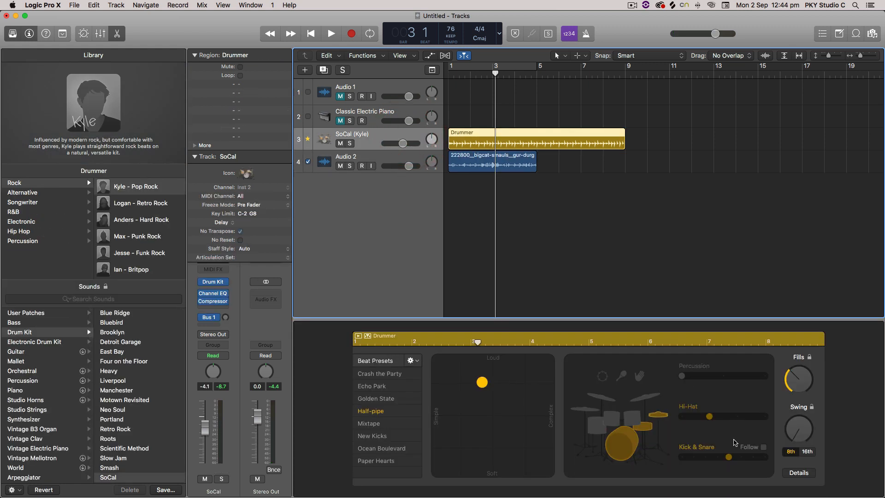
click(800, 417)
drag(800, 417, 800, 345)
drag(709, 417, 736, 416)
drag(728, 456, 693, 457)
drag(796, 443, 811, 427)
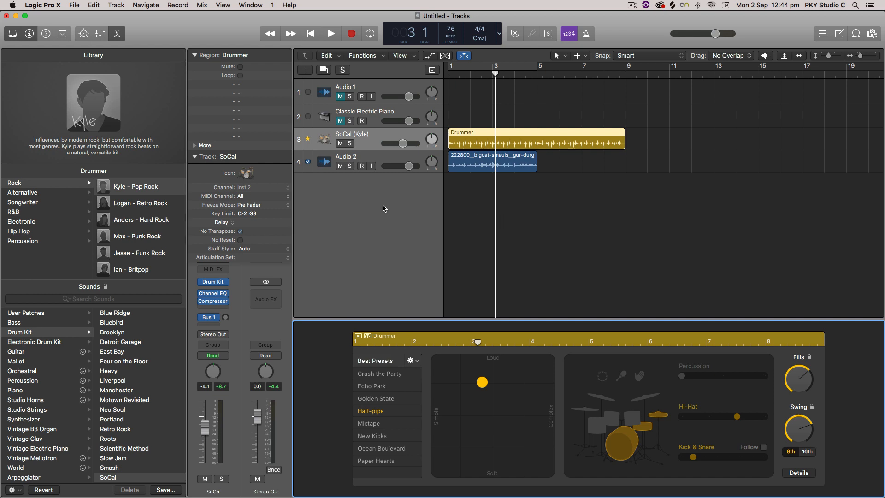
Select the loop region and play it with the edited drums from the start until bar 4
click(382, 208)
click(456, 160)
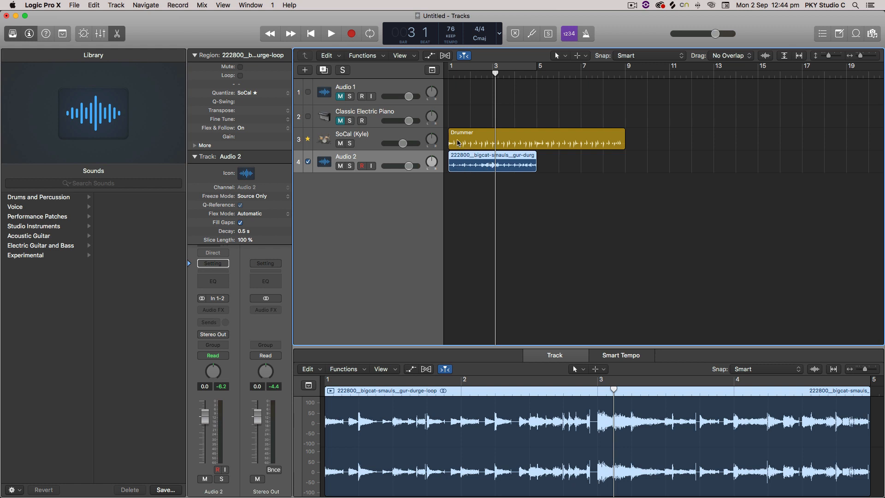
key(Return)
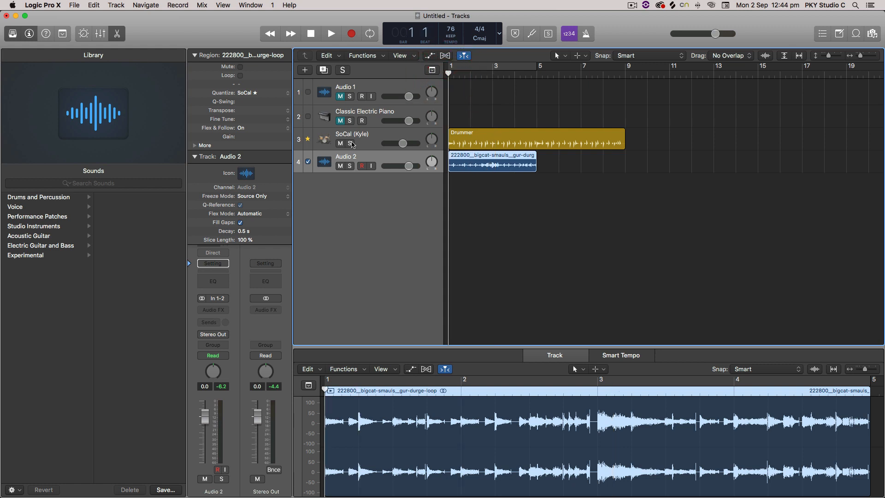
click(336, 37)
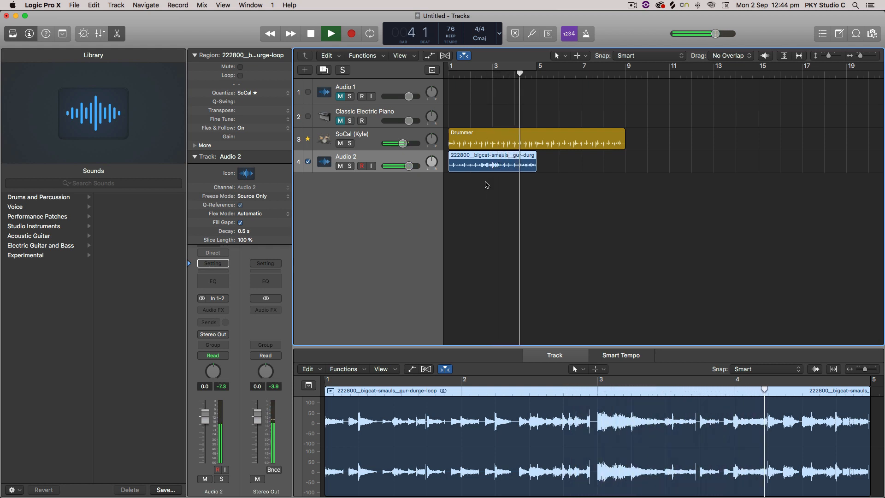
key(space)
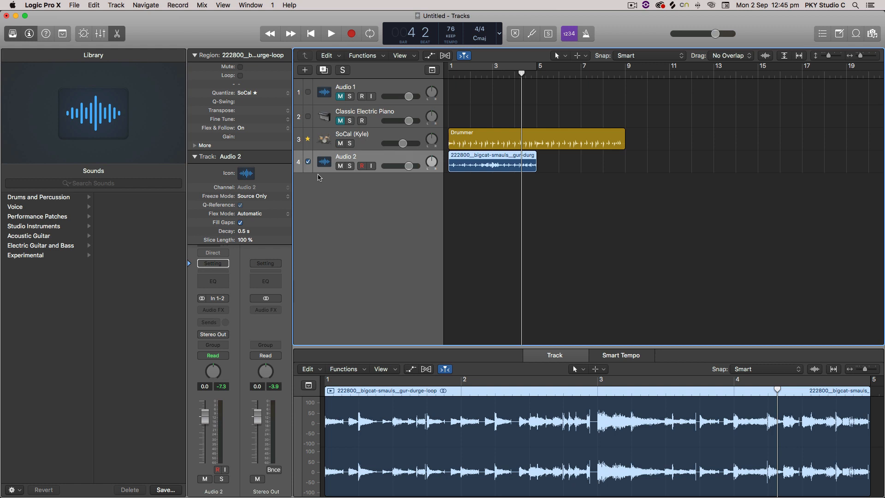
Reverse the groove relationship by making Audio 2 the groove track and setting SoCal to match it
click(308, 161)
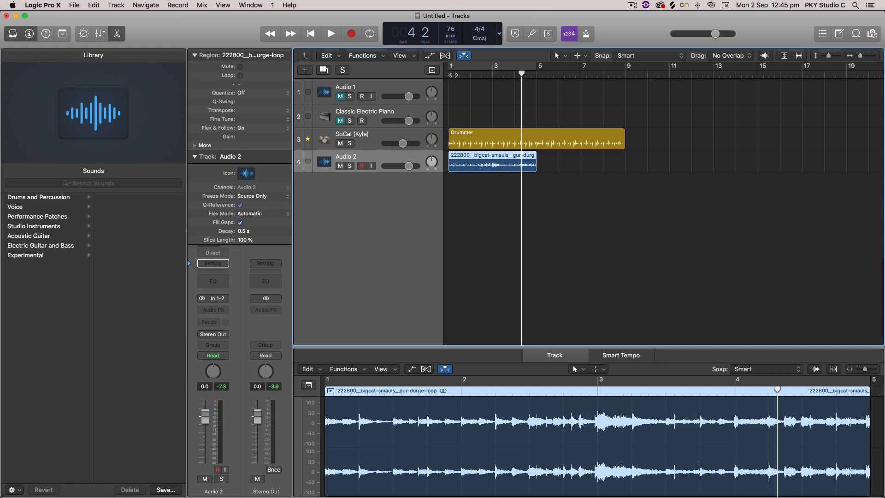
key(Return)
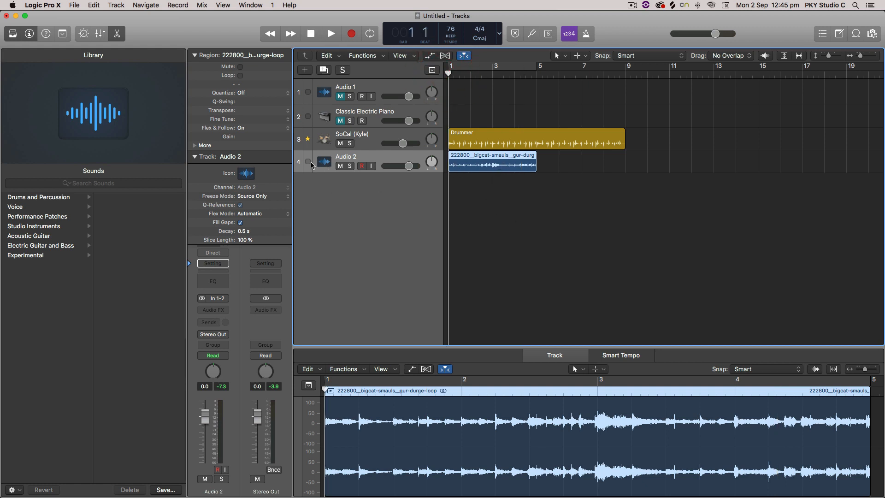
click(489, 157)
click(308, 140)
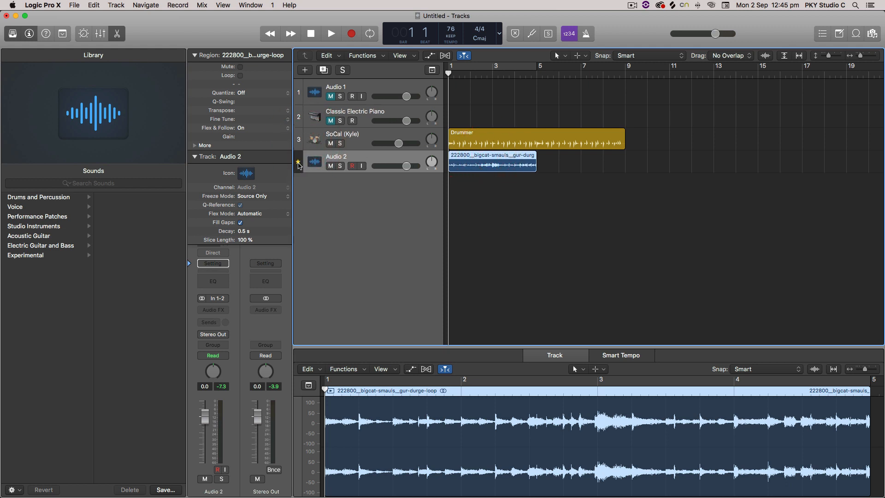
click(308, 163)
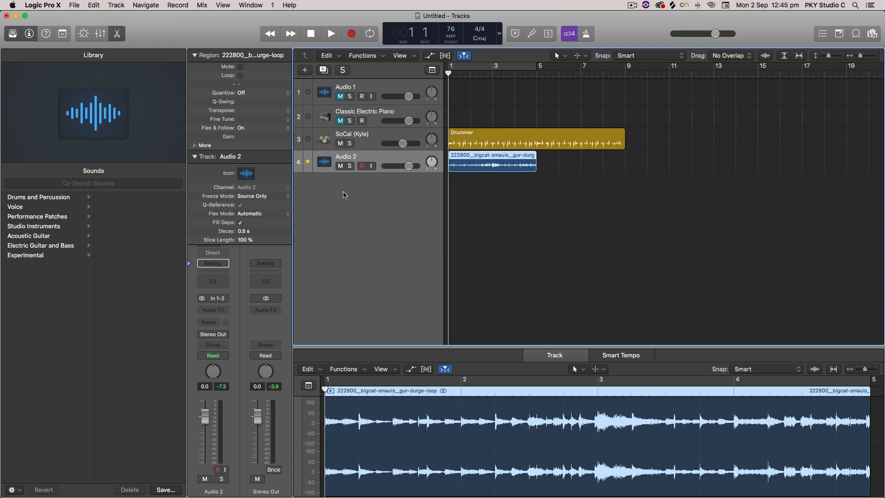
click(308, 139)
Play the loop with the matching SoCal drums from bar 1, stop at bar 4, and select the loop region
click(331, 33)
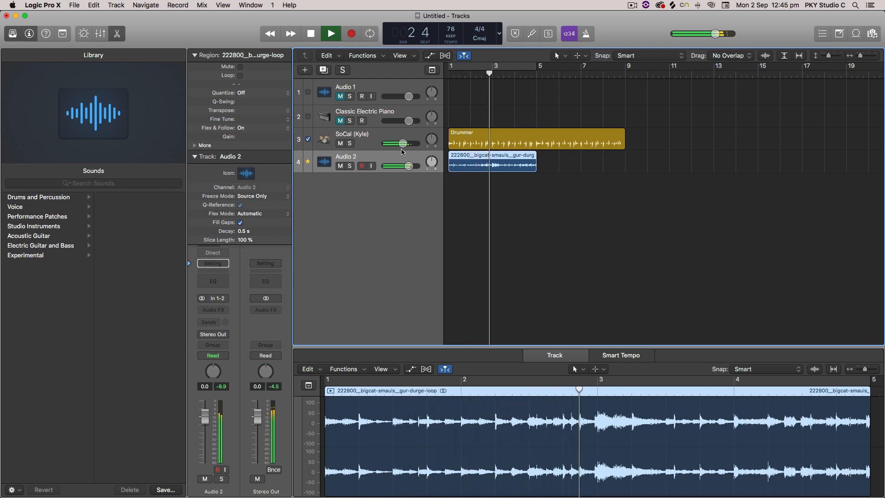
click(378, 134)
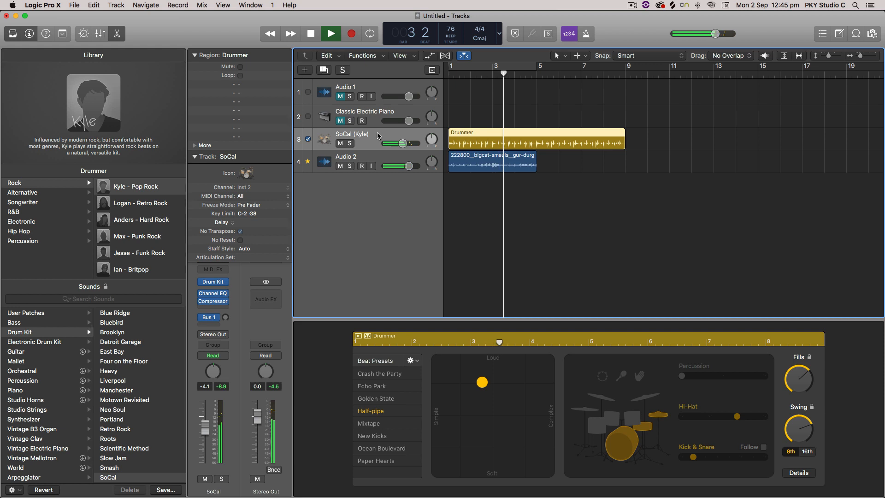
key(space)
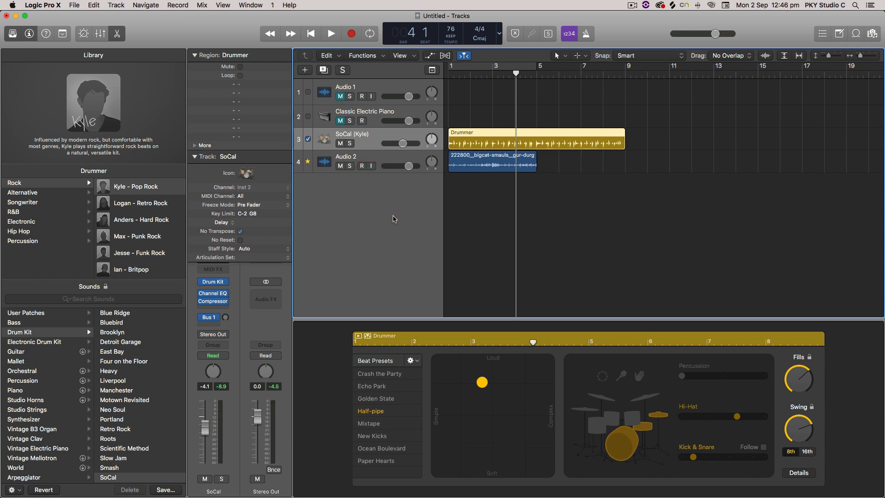
click(497, 159)
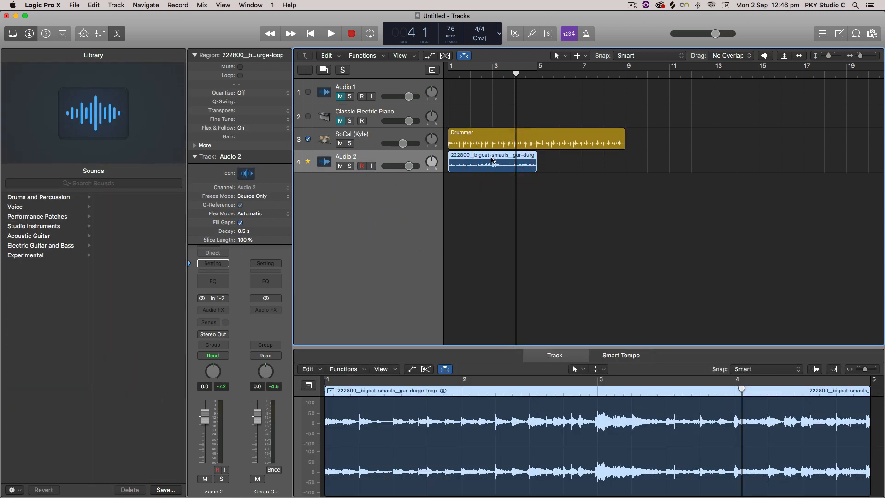